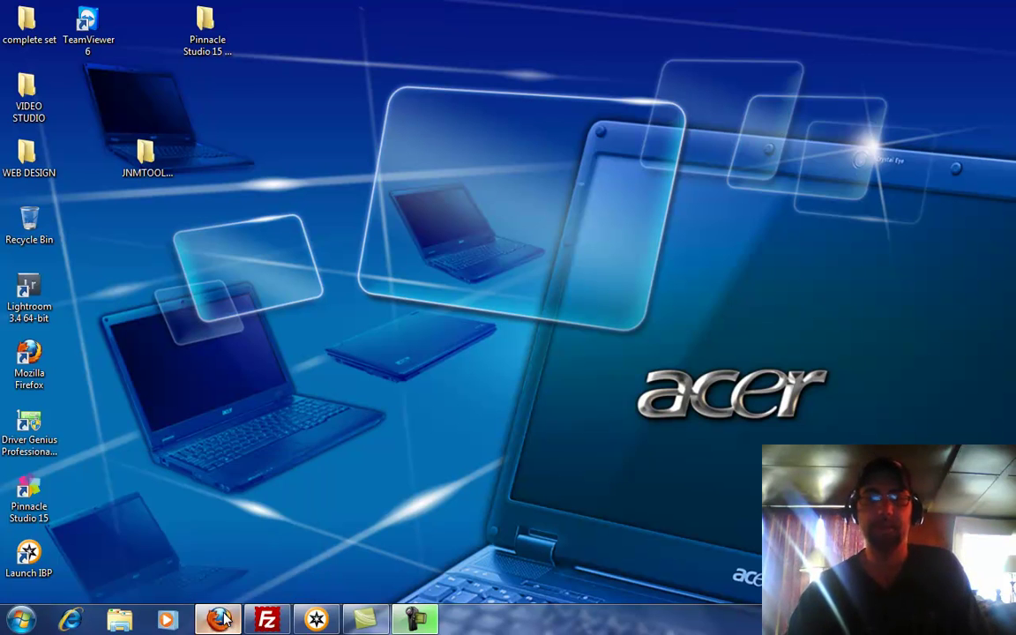
- Restore the minimized Firefox window from the taskbar
left_click(220, 621)
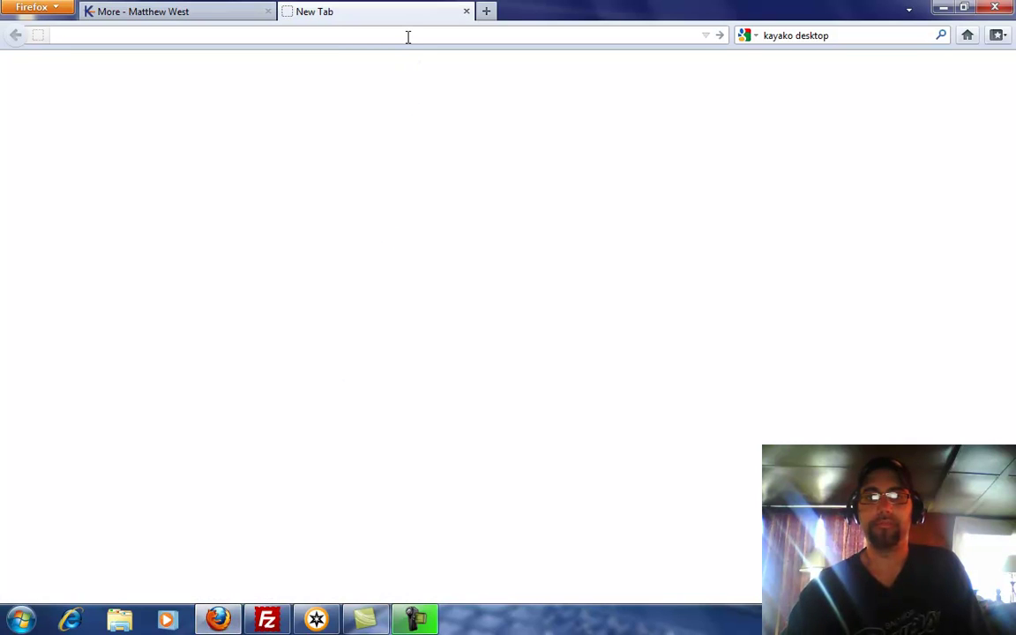
type("www.me")
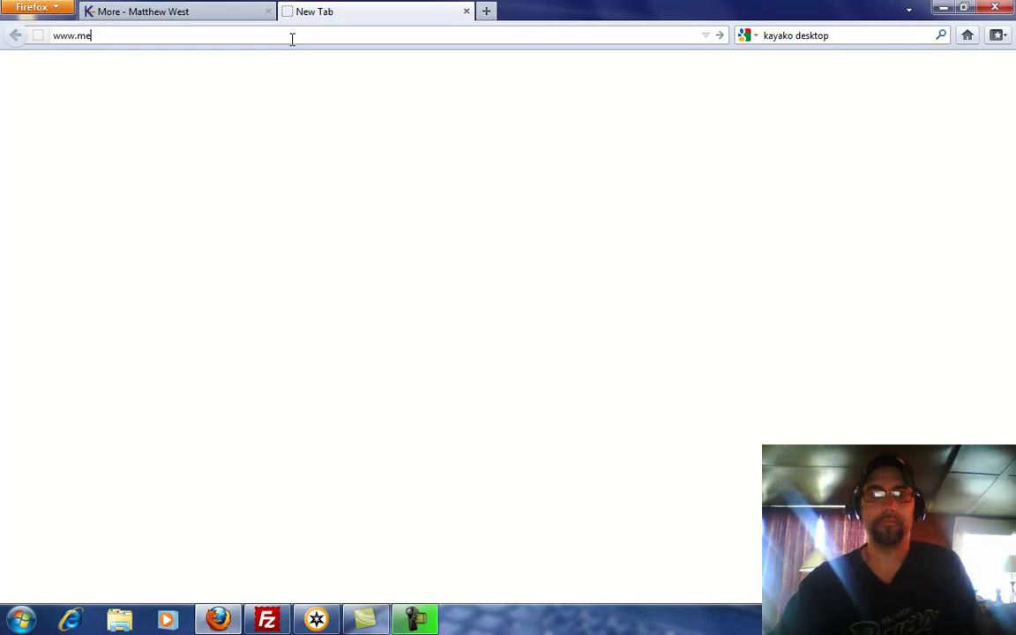
type("dical.jnmpcexpert.com")
key("Return")
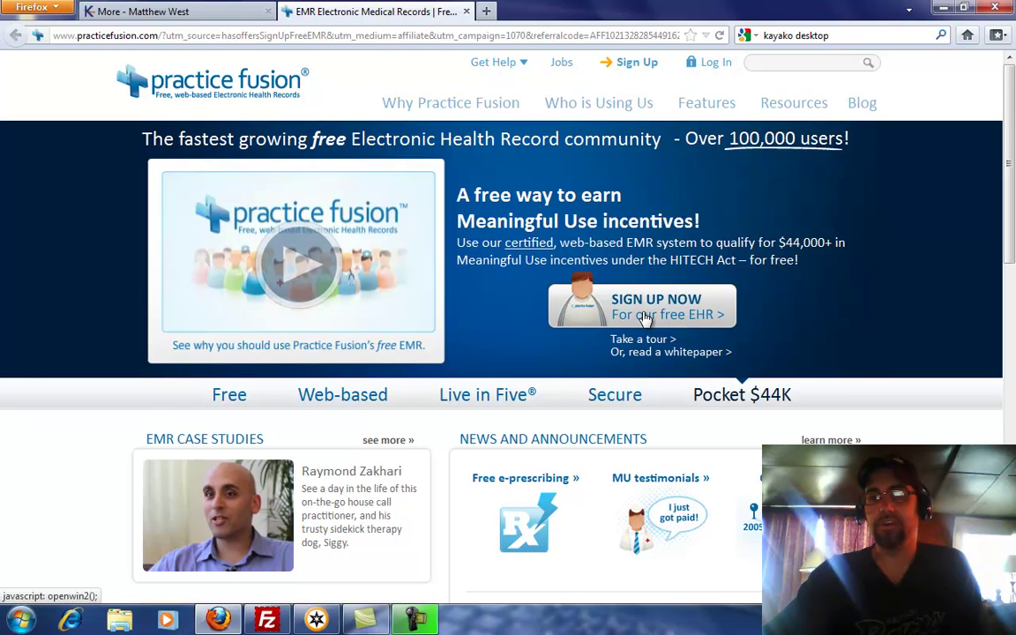
left_click(645, 316)
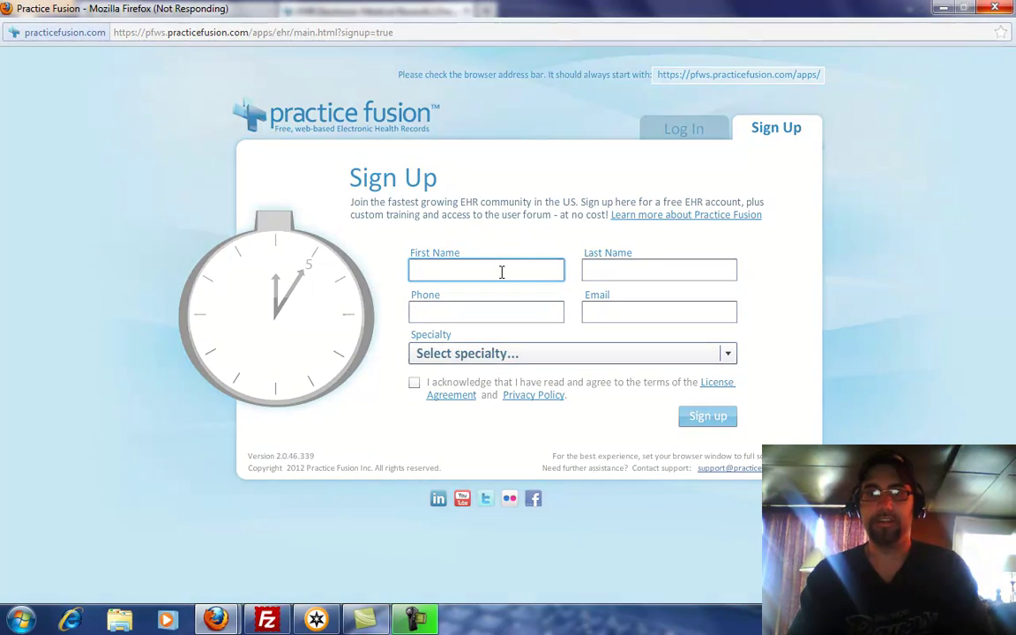
- Enter the user's first name, last name, phone number and e-mail address in the Sign Up form
type("ca")
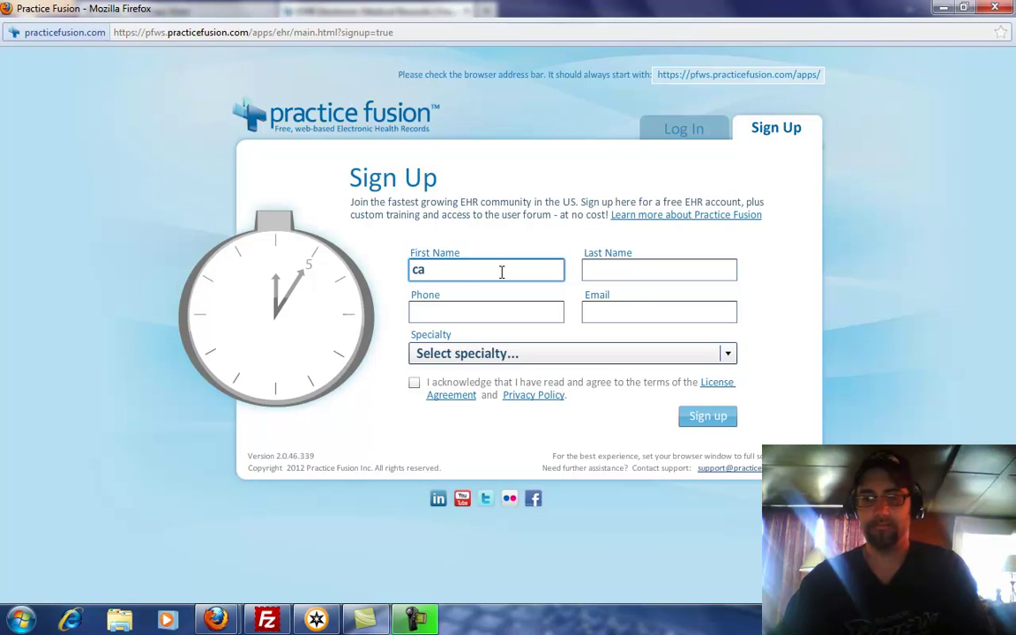
key("BackSpace")
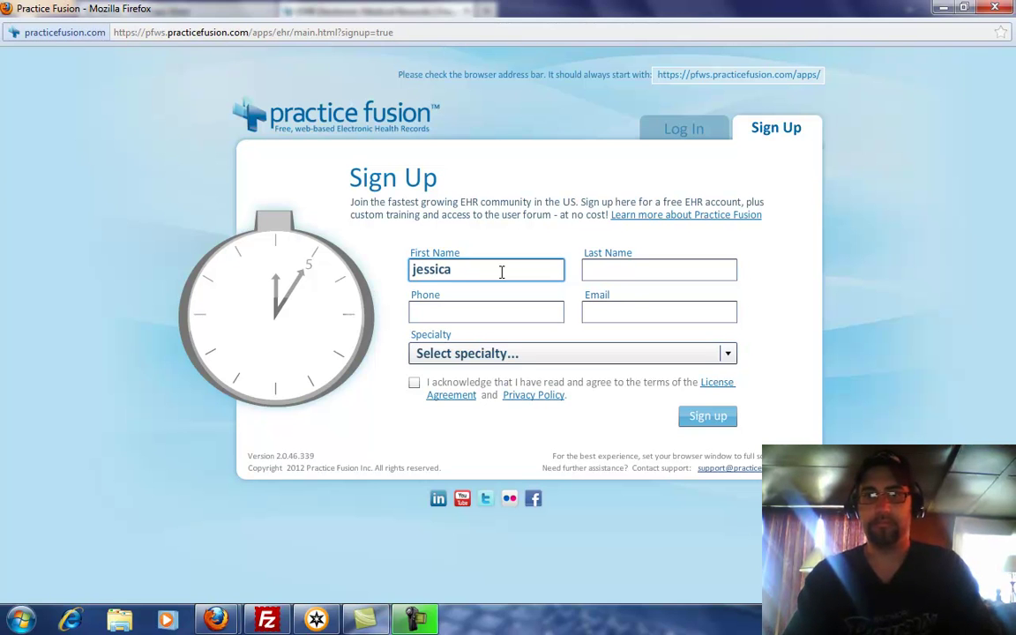
key("Tab")
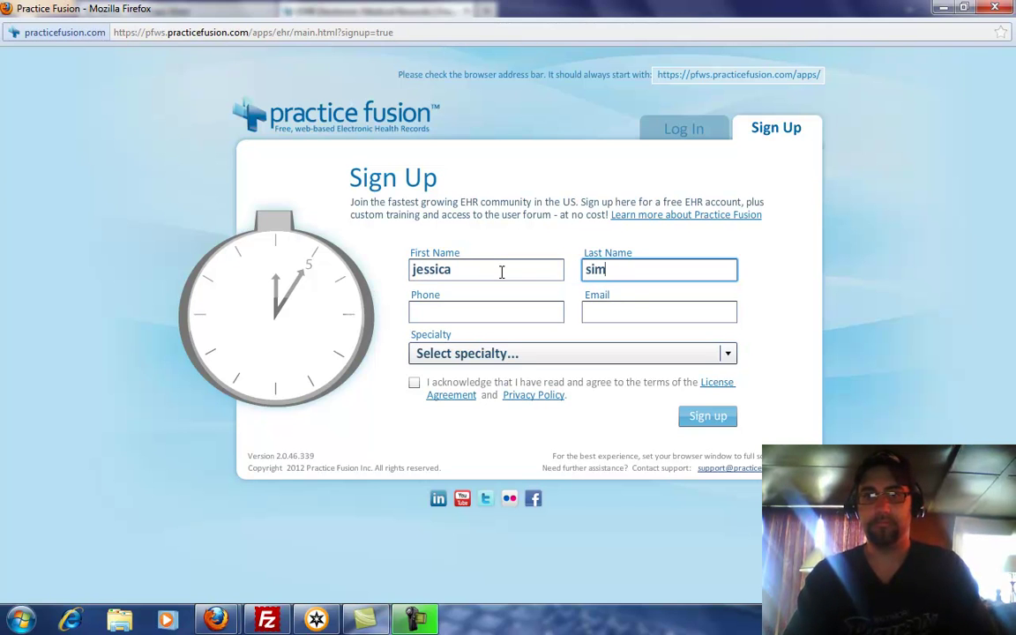
key("Tab")
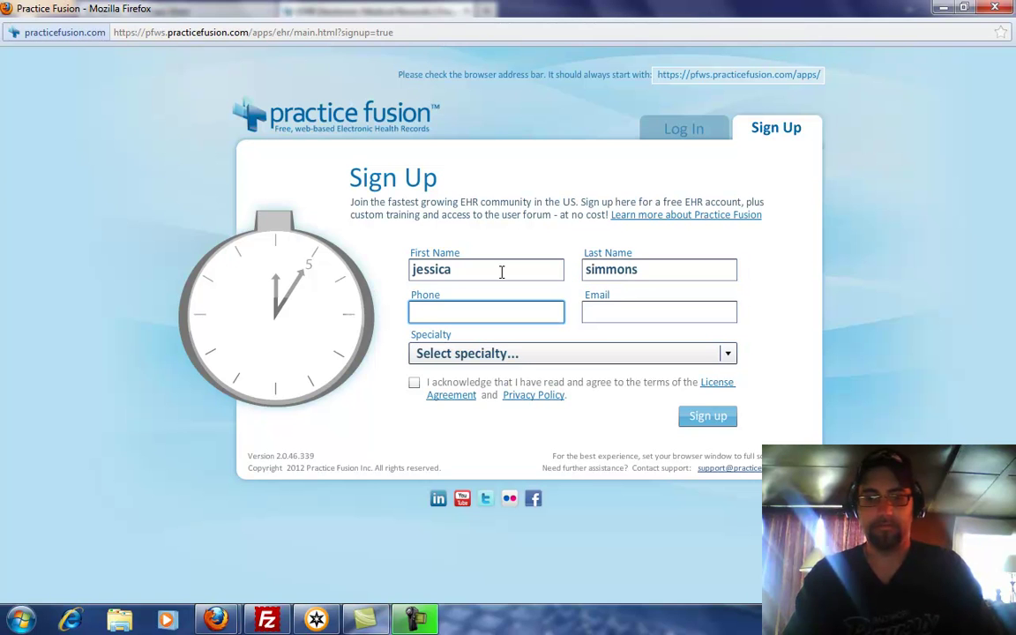
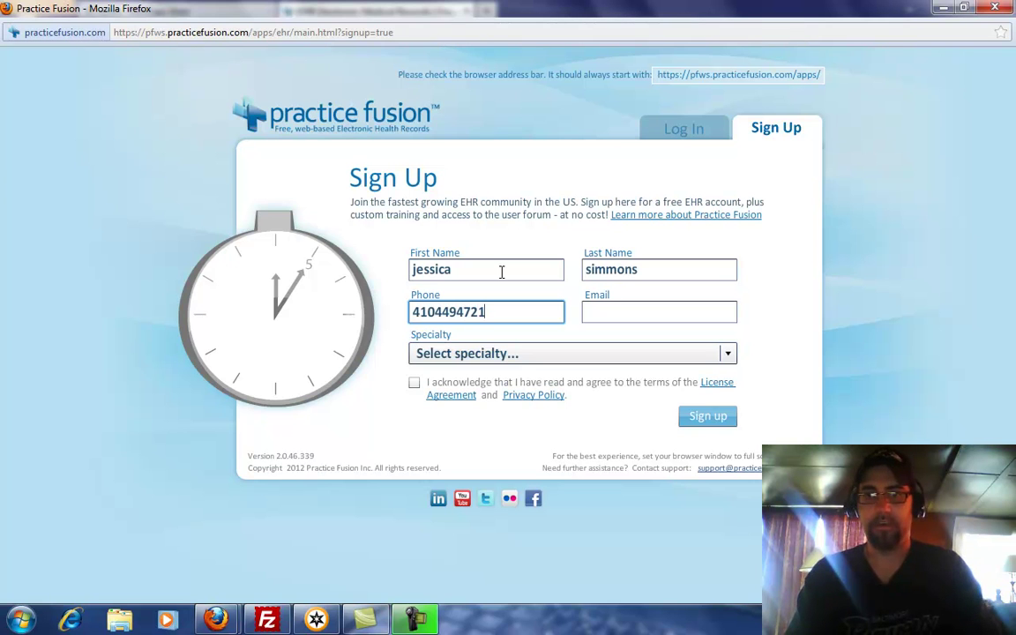
key("Tab")
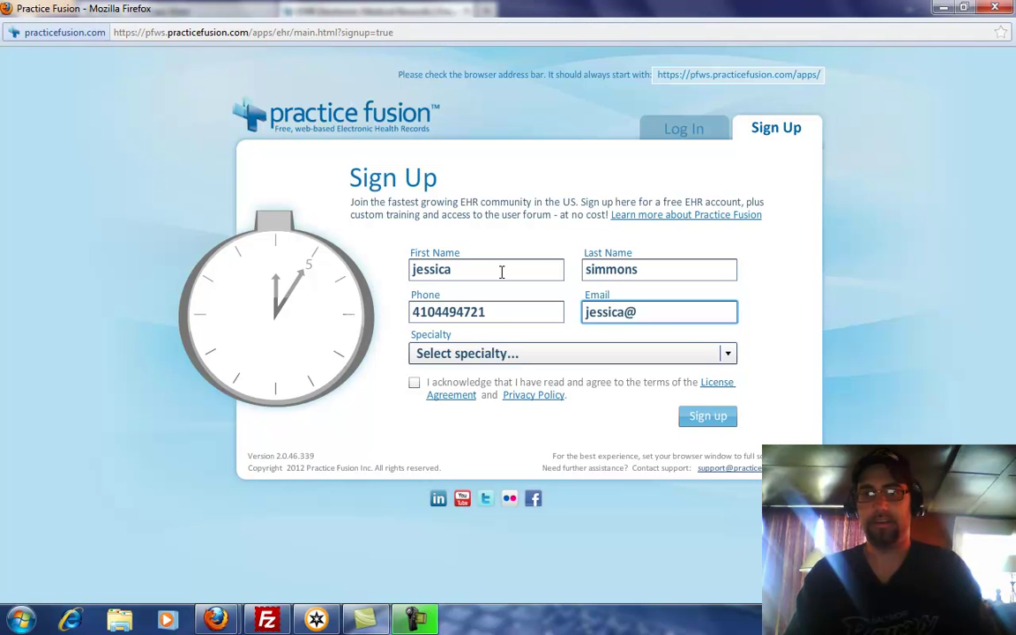
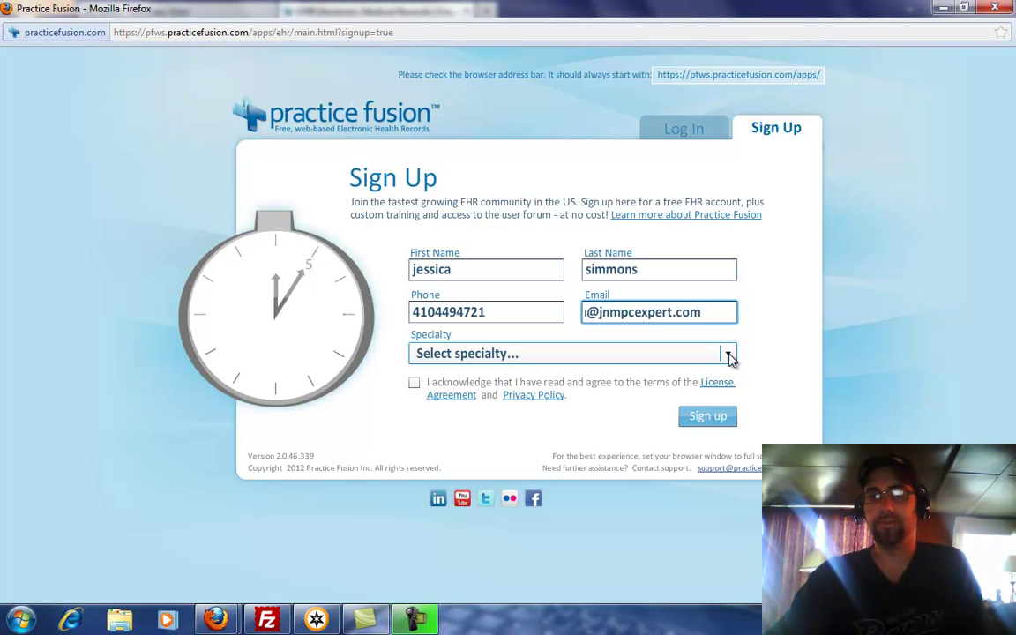
left_click(729, 355)
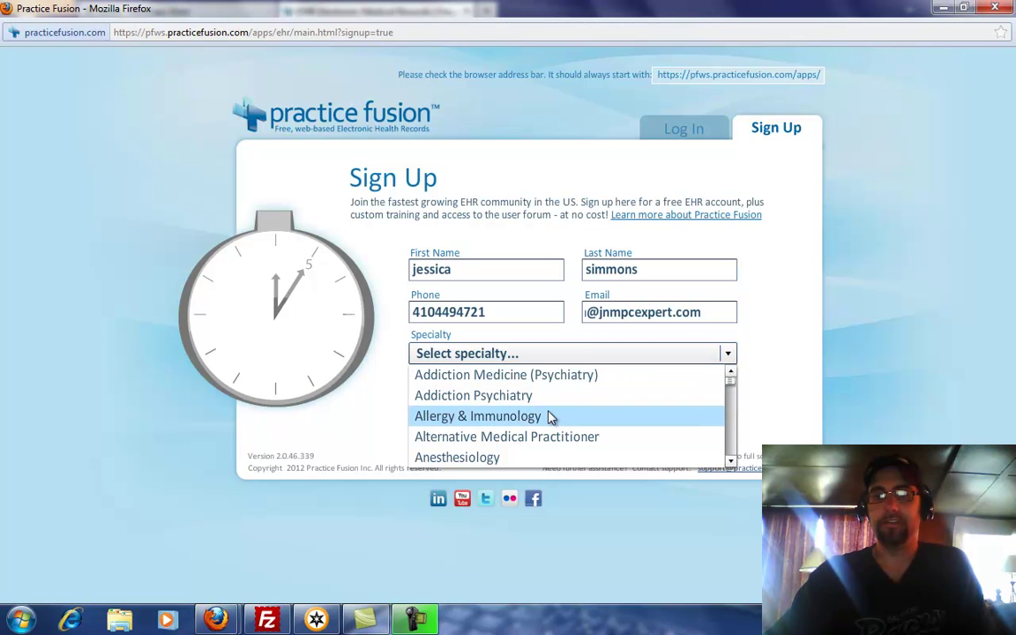
- Set the specialty to 'Unknown or N/A', accept the license and privacy terms, and submit
left_click_drag(733, 386, 737, 476)
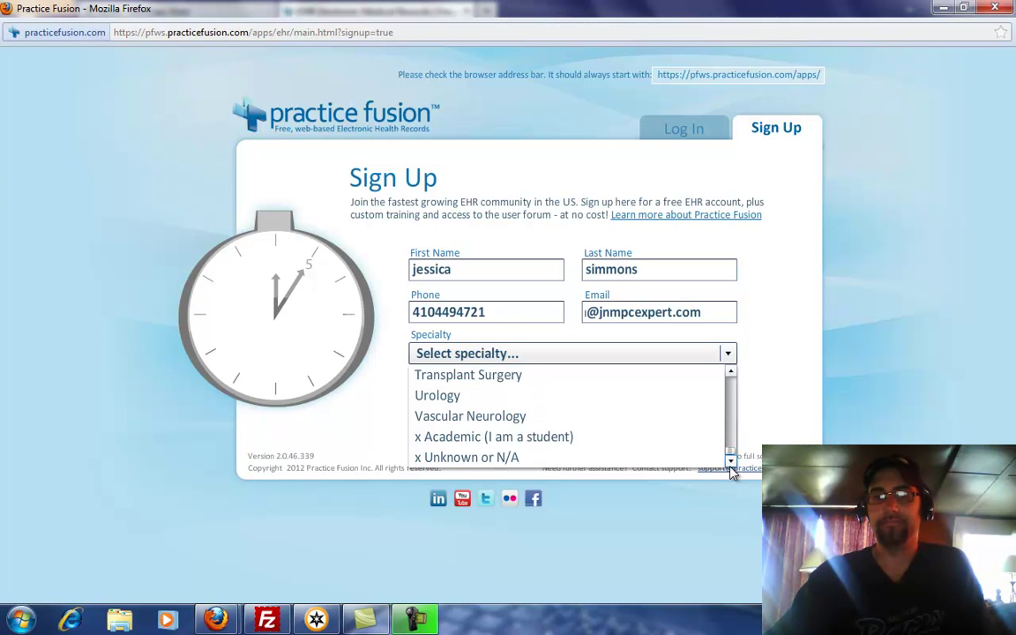
left_click(492, 459)
left_click(416, 386)
left_click(705, 419)
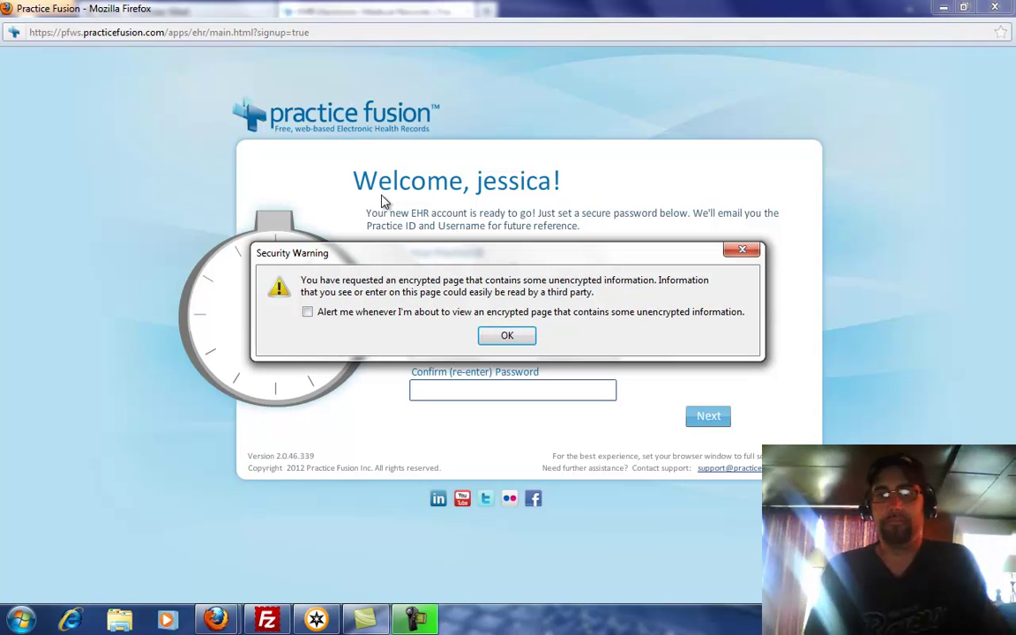
- Dismiss the security warning, note the new Practice ID and username, and begin the password
left_click(510, 337)
left_click(456, 352)
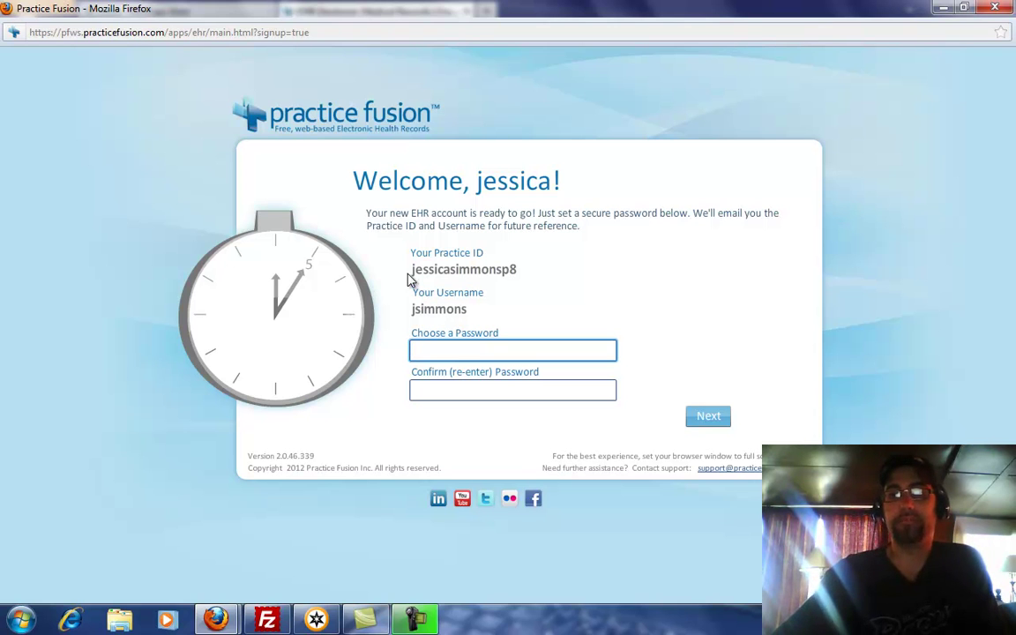
left_click_drag(409, 270, 537, 270)
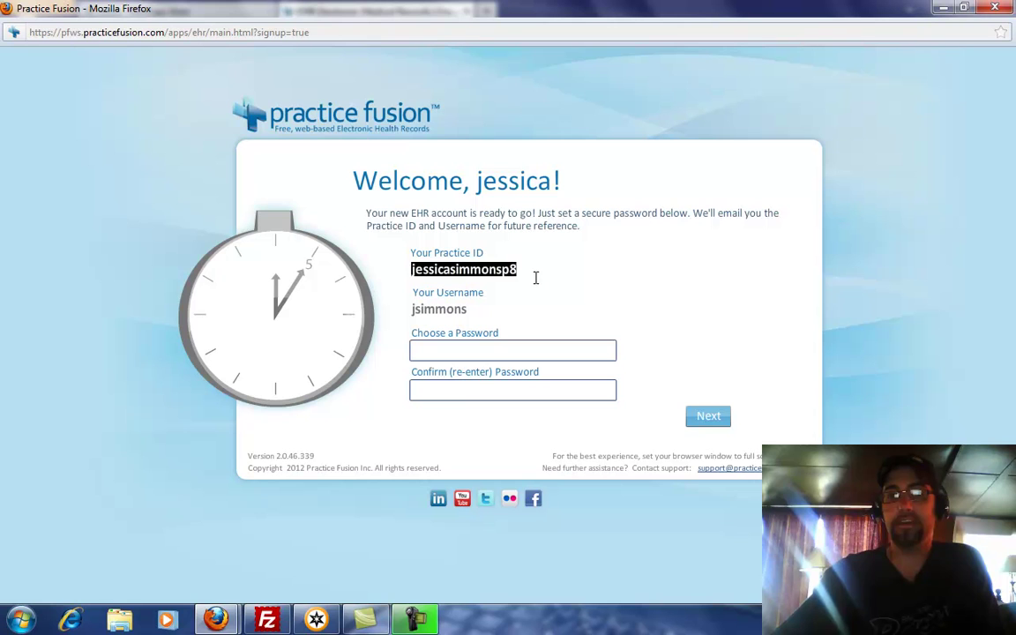
left_click_drag(411, 309, 468, 311)
left_click(449, 352)
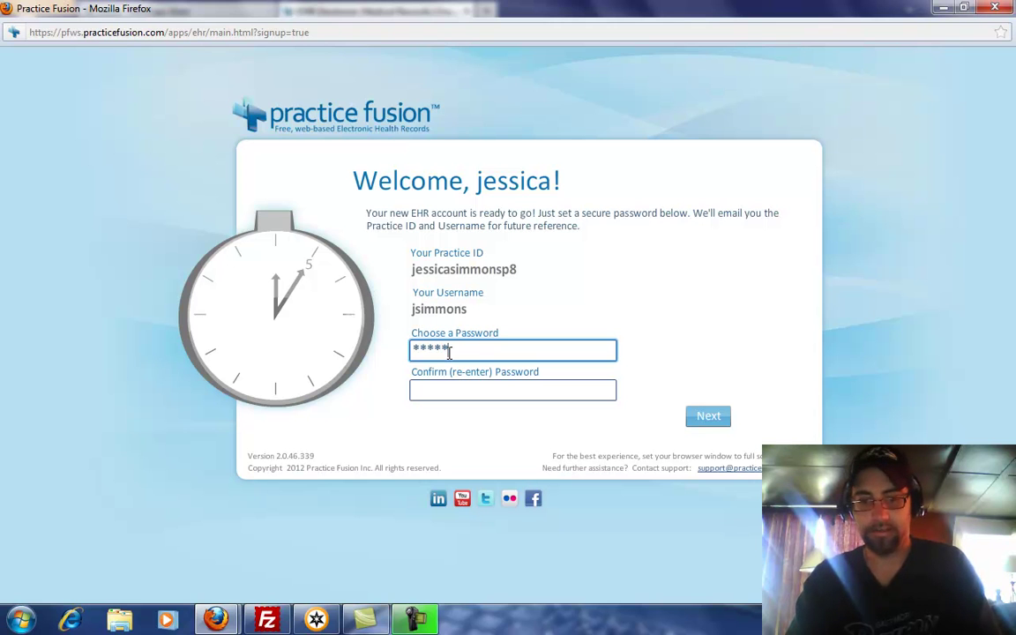
- Finish and confirm the account password, then complete setup to log into the new account
type("**")
key("Tab")
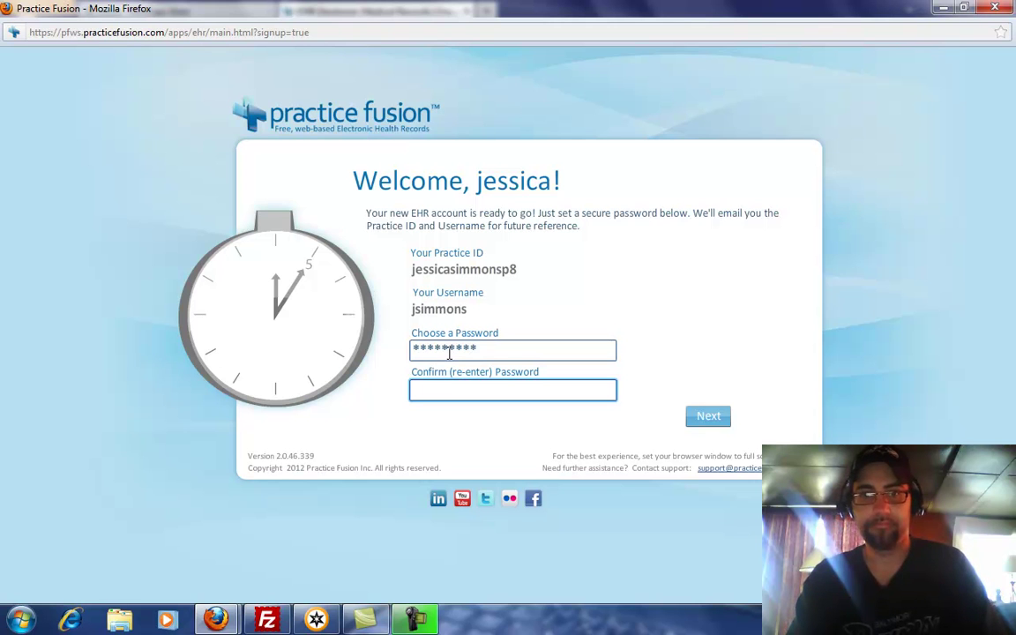
type("*********")
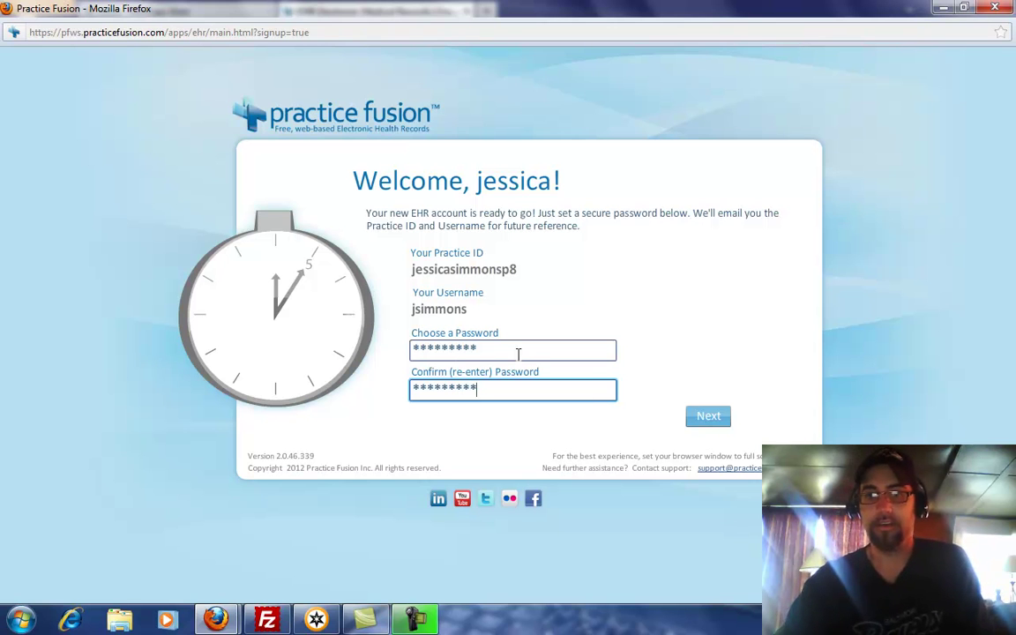
left_click(709, 418)
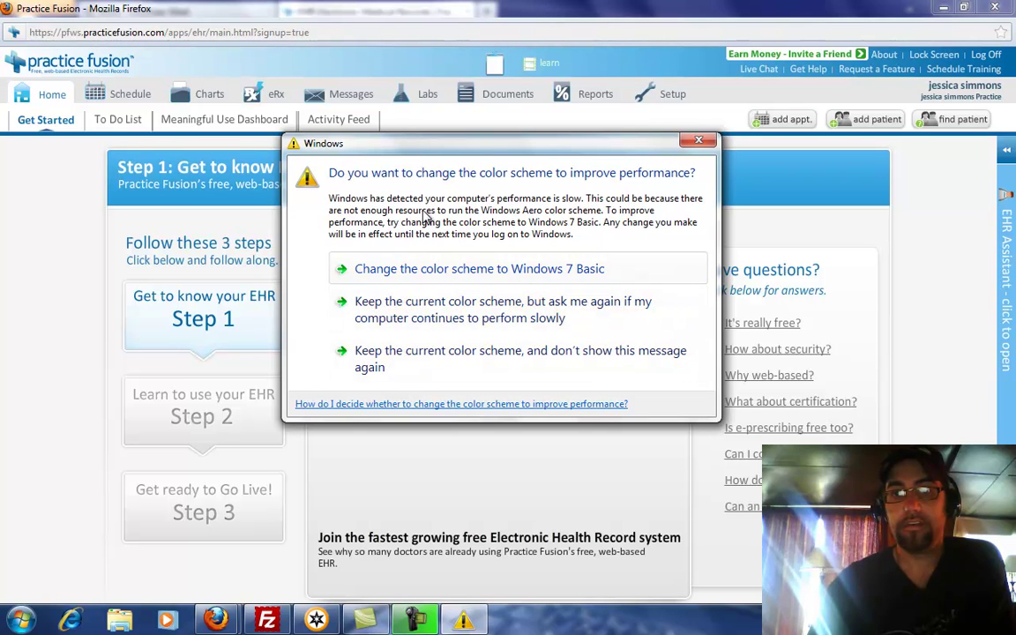
- Keep the current Windows colour scheme and stop the prompt from showing again
left_click(389, 364)
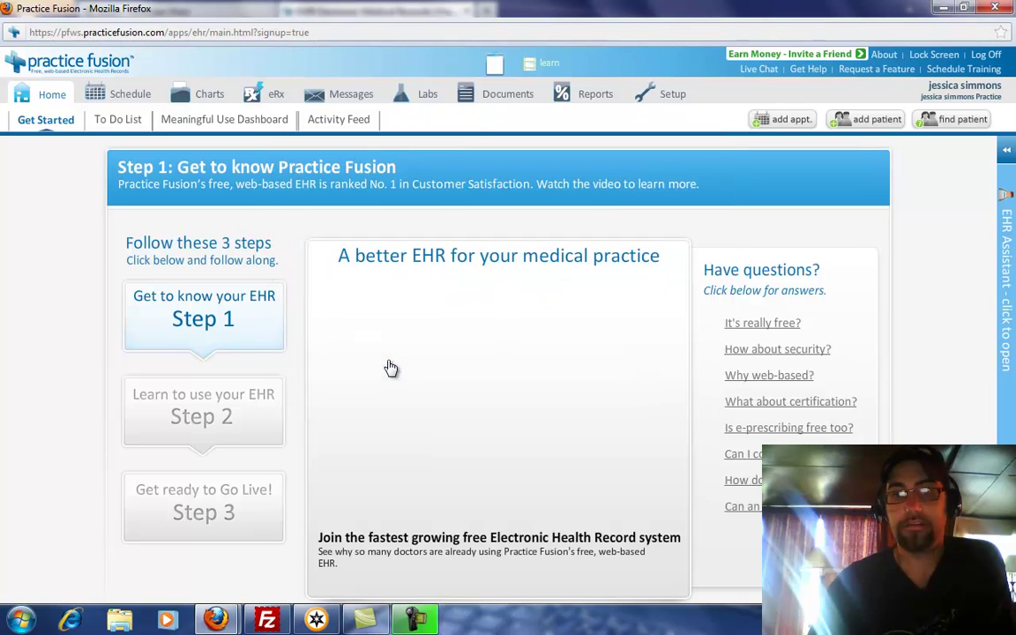